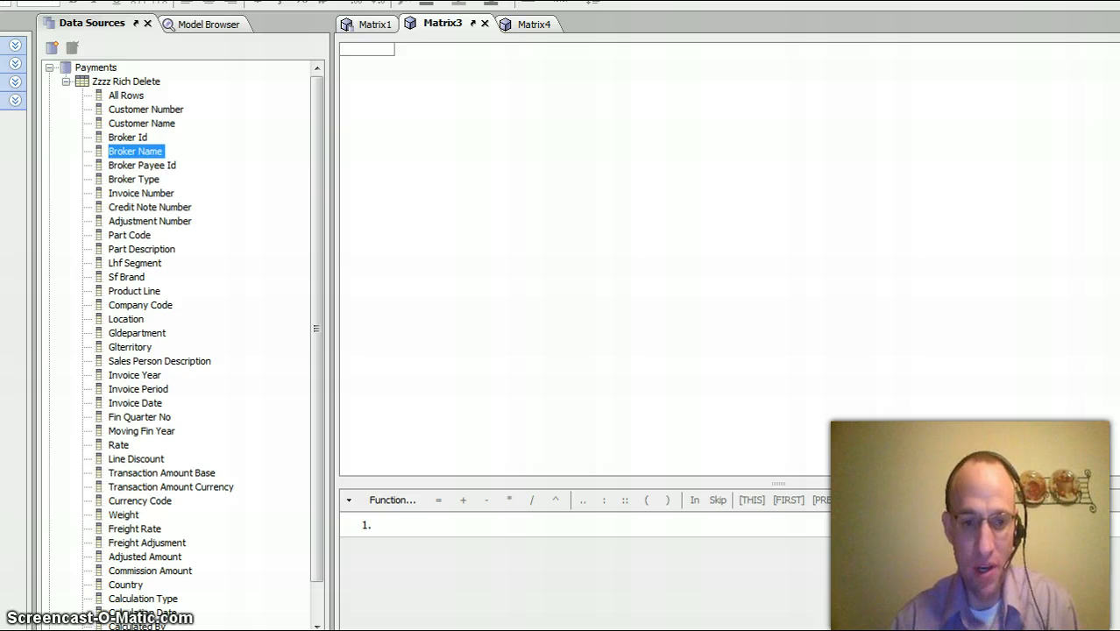
- Add Broker Id and Broker Name as row dimensions in Matrix3, keeping ascending sort, and widen the broker name column
mouse_move(318, 278)
left_mouse_down()
mouse_move(314, 330)
mouse_move(326, 265)
left_mouse_up()
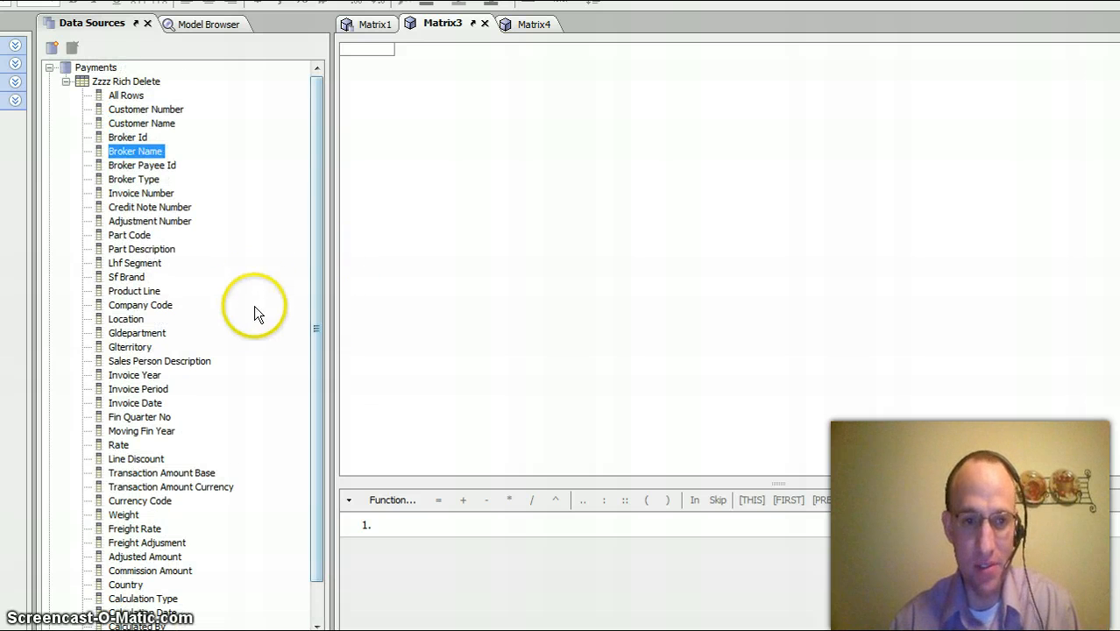
left_click_drag(133, 138, 363, 468)
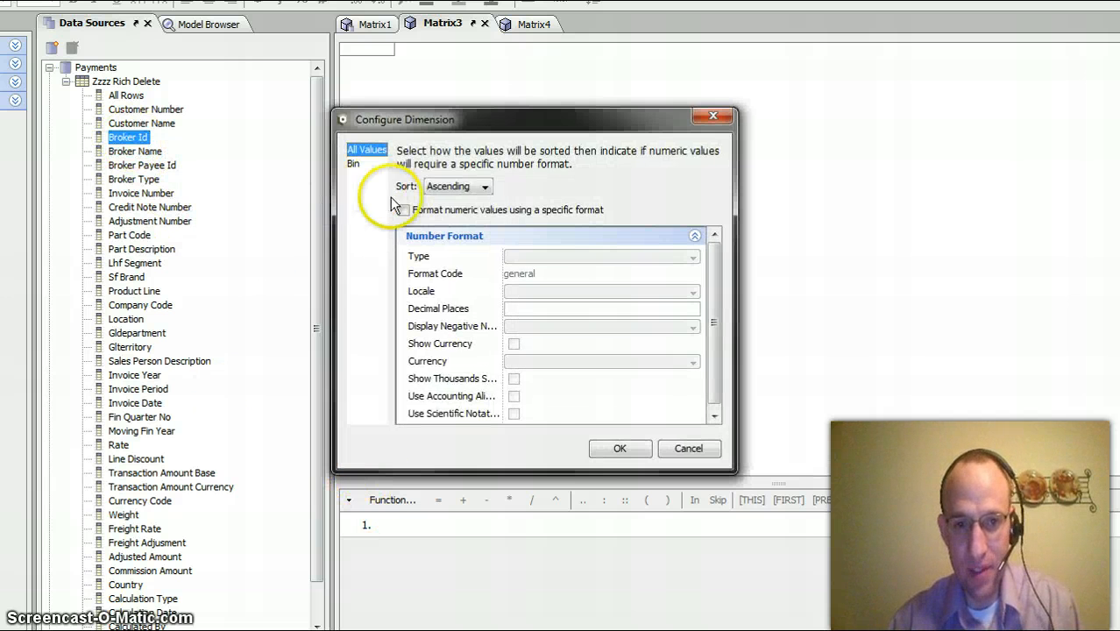
left_click(605, 449)
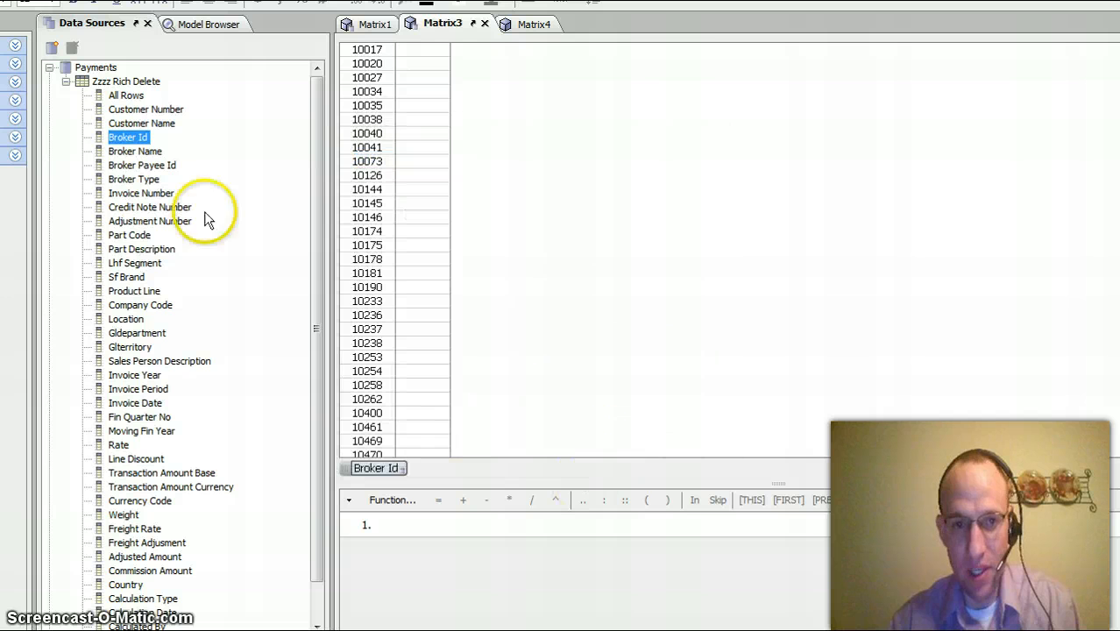
left_click_drag(151, 151, 427, 464)
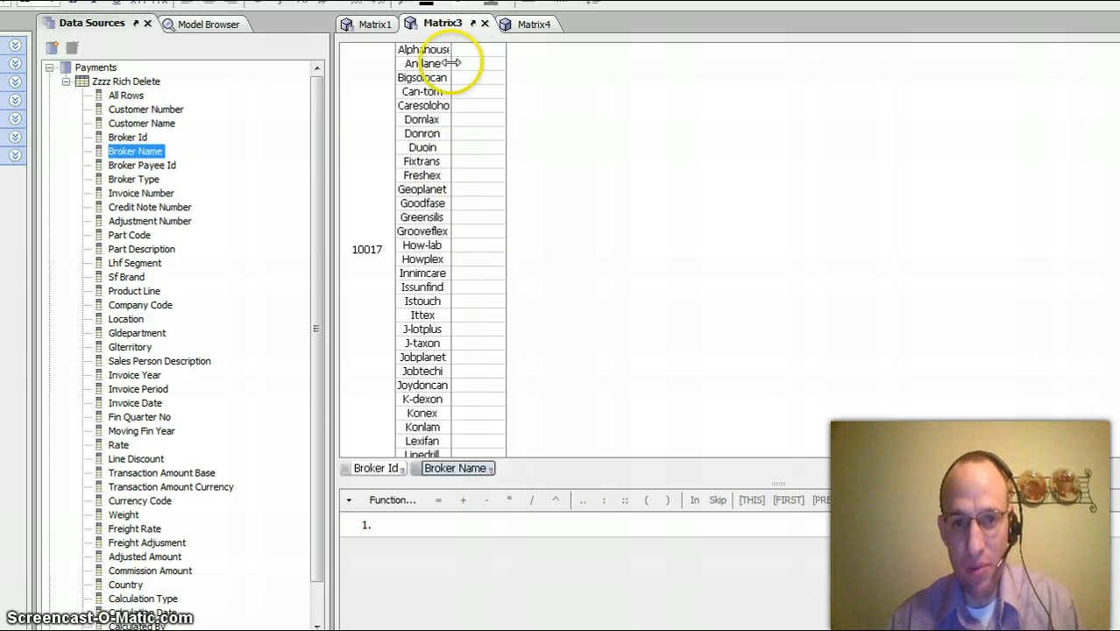
left_click_drag(452, 68, 491, 87)
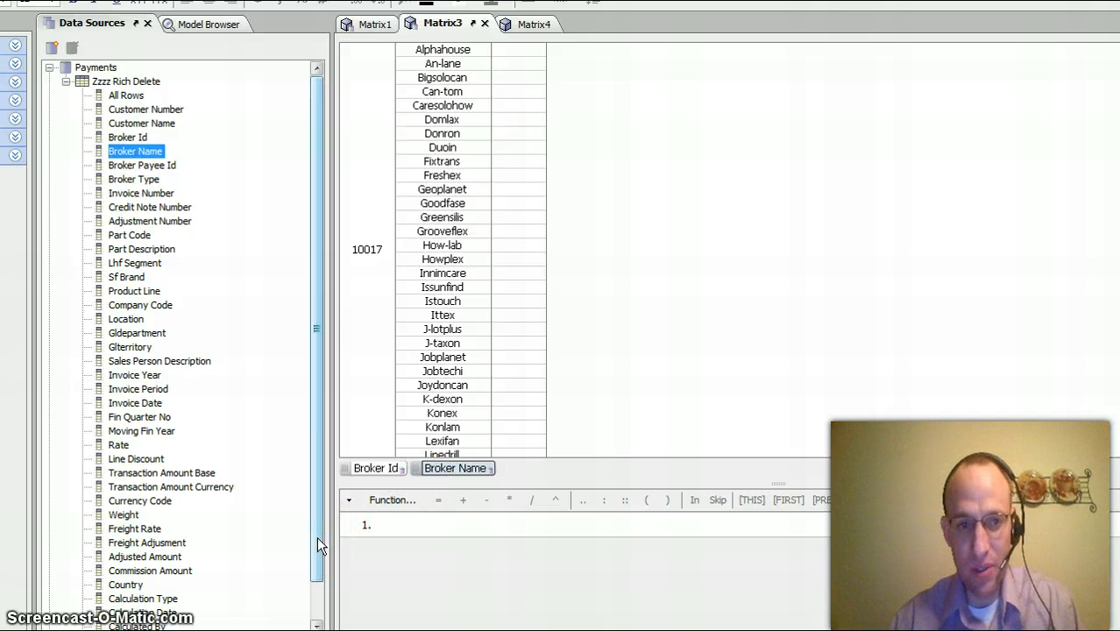
- Start a custom SQL field in the Zzzz Rich Delete table and name it BrokerIDBrokerName
right_click(145, 156)
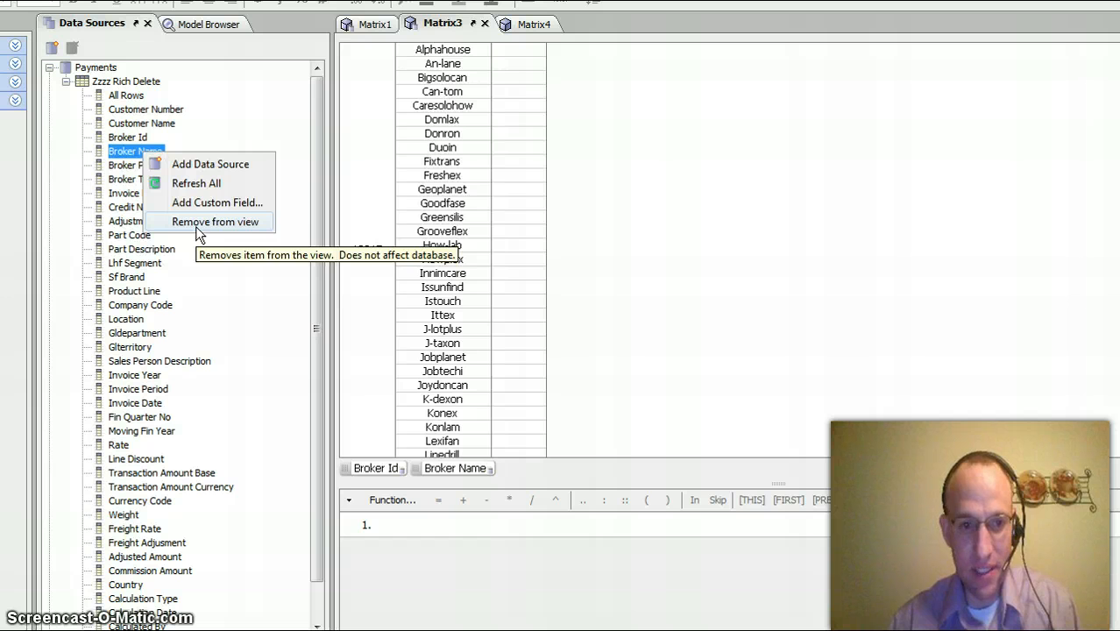
left_click(211, 205)
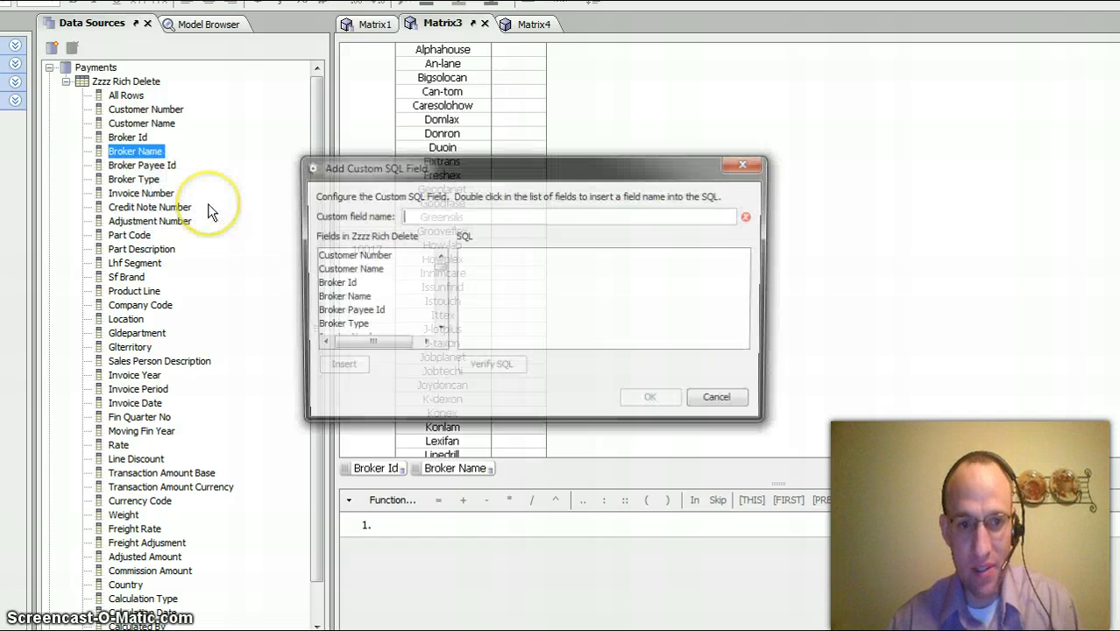
type("Bro")
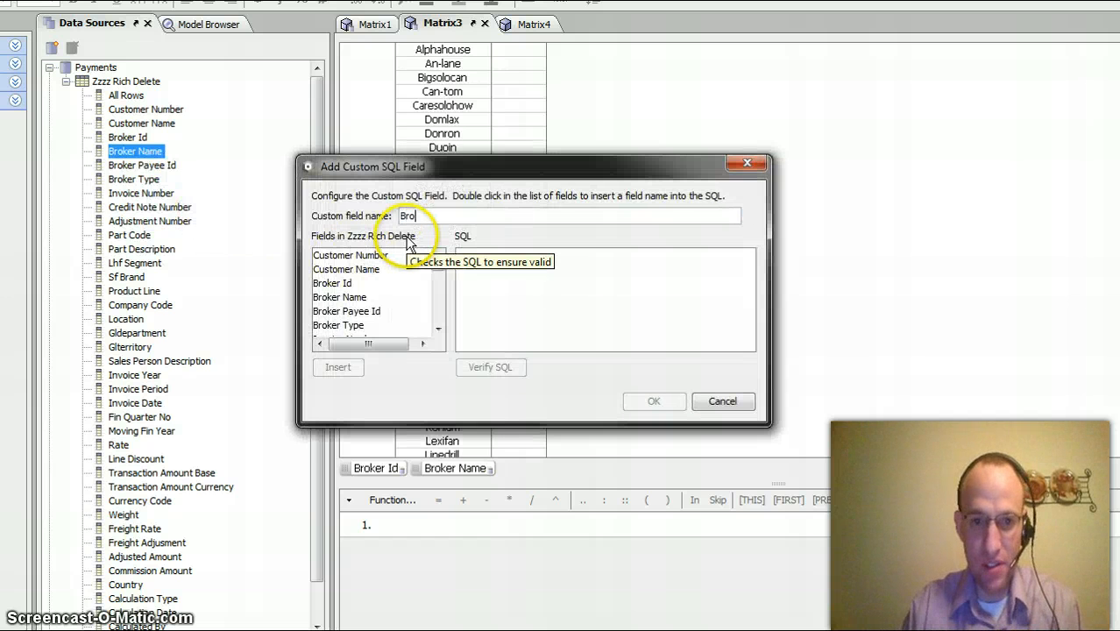
type("kerIDBroker")
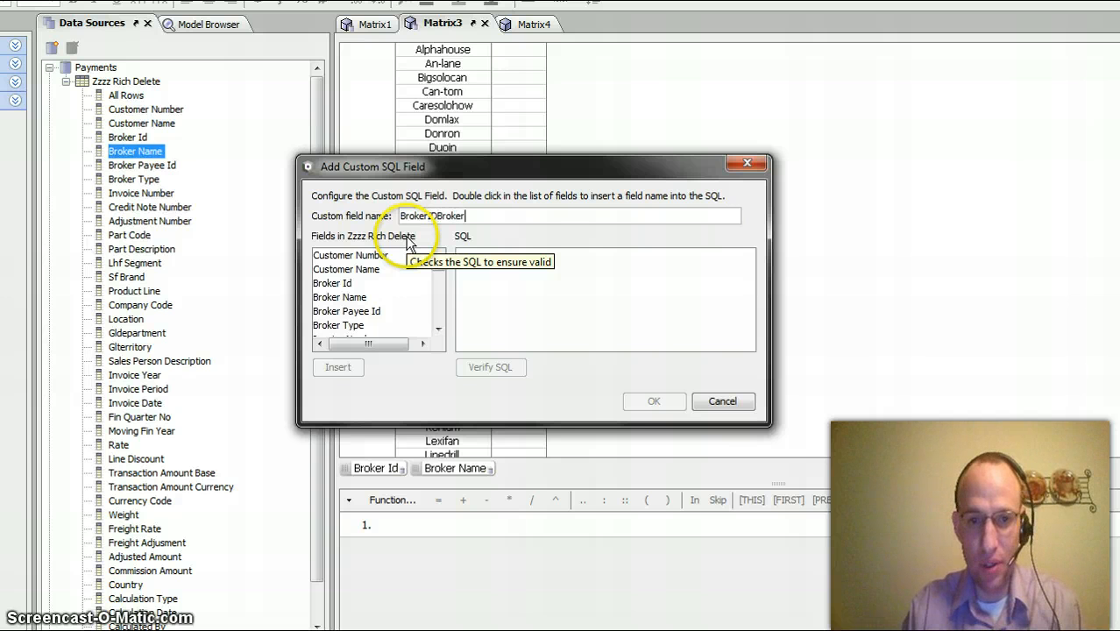
type("Name")
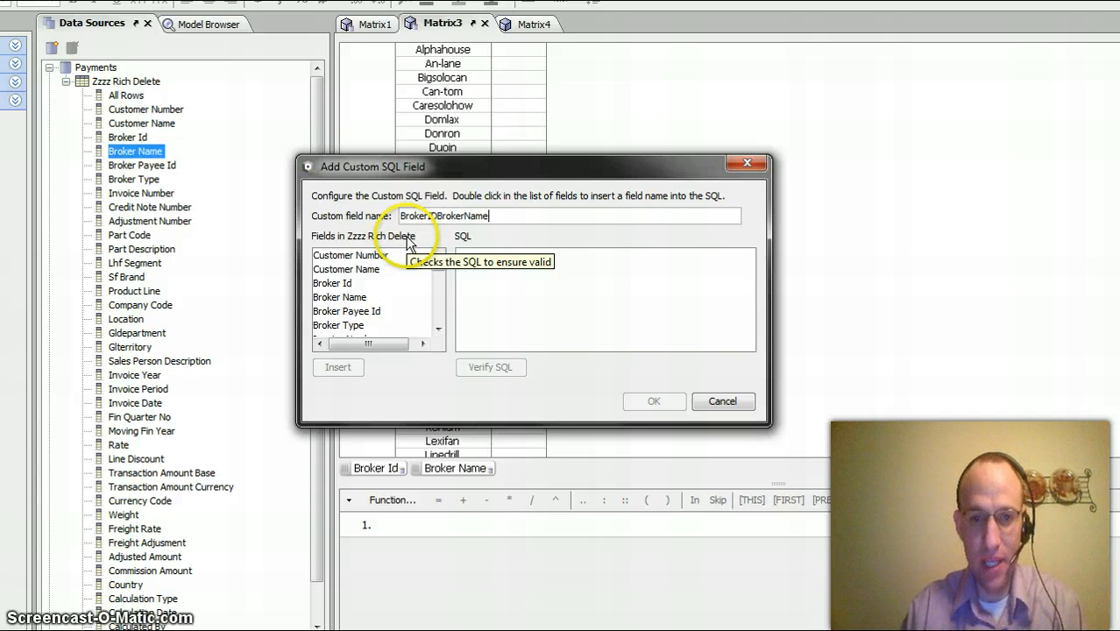
- Define the custom field's SQL as BrokerID + BrokerName from the listed fields, verify it, and save the field
left_click(324, 284)
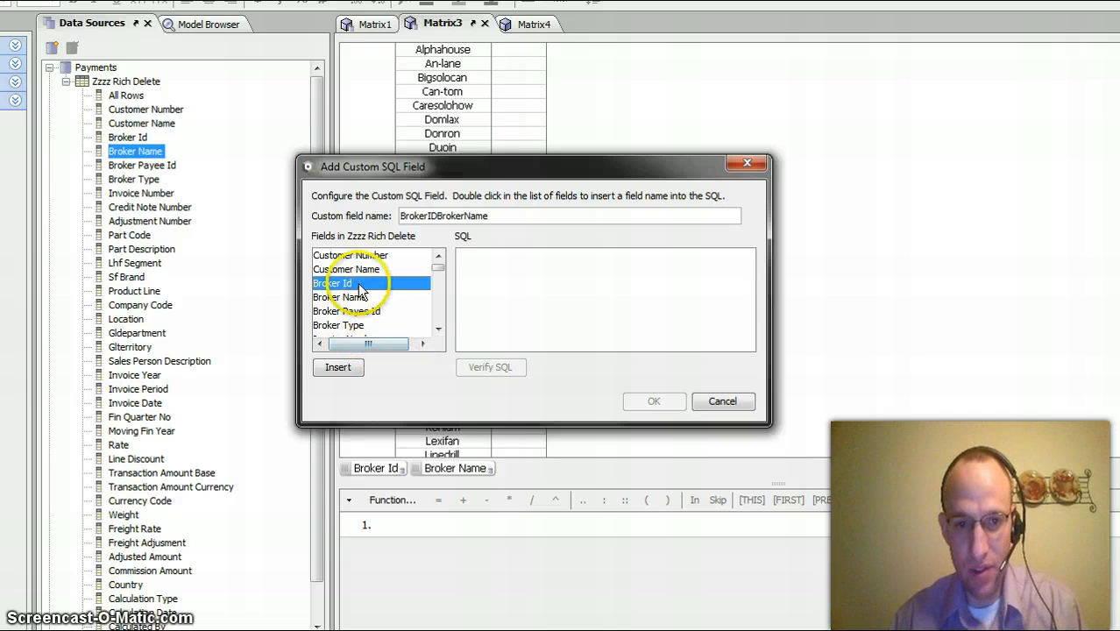
left_click(339, 369)
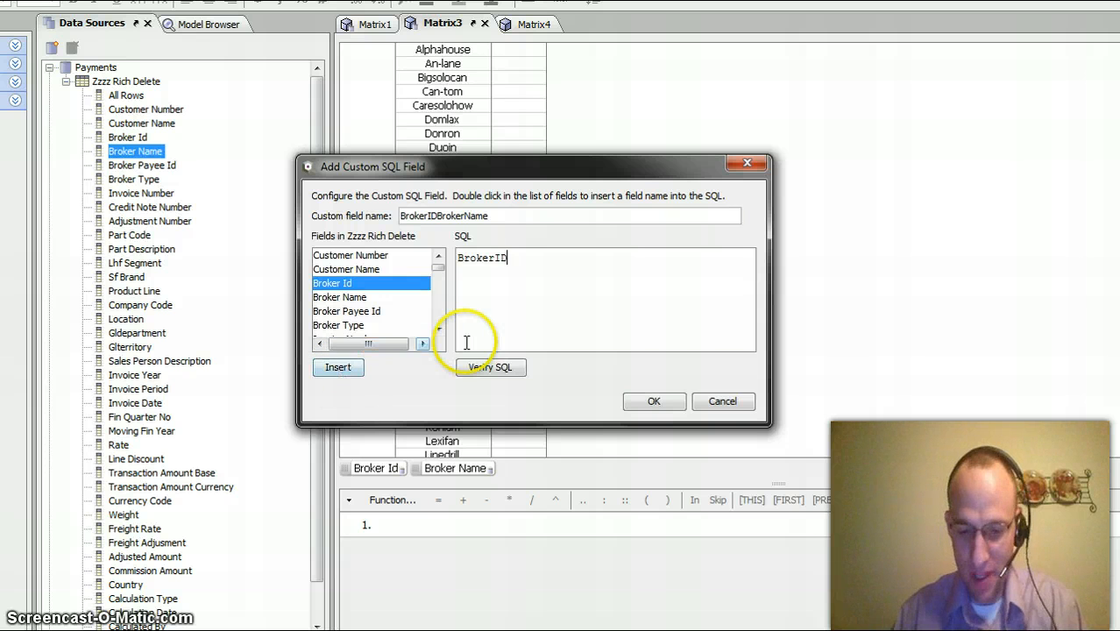
type("+")
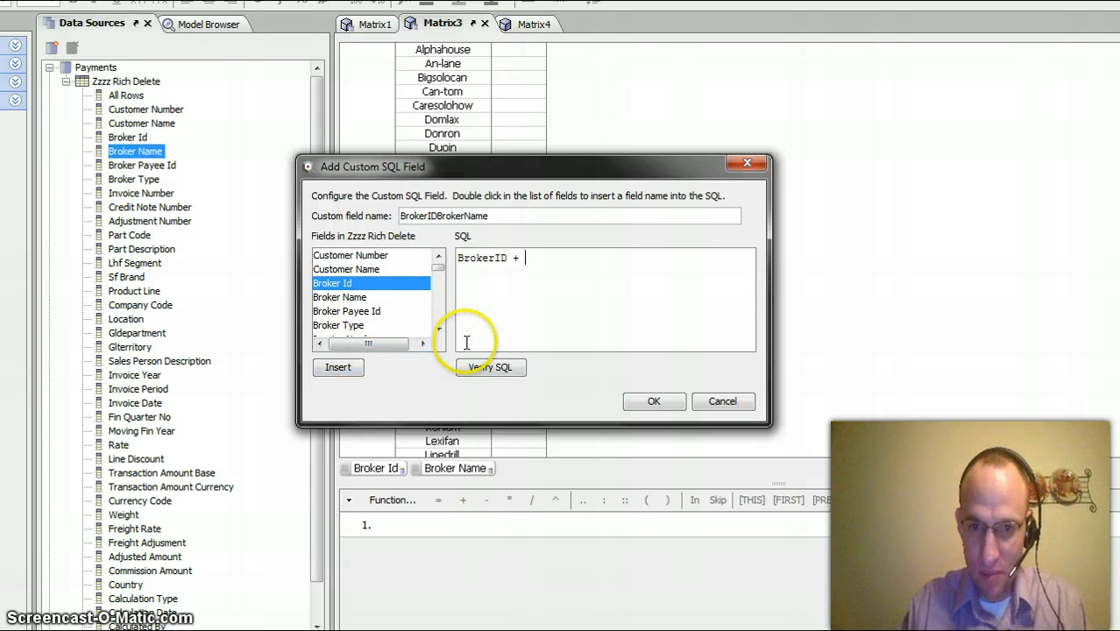
left_click(343, 298)
left_click(337, 367)
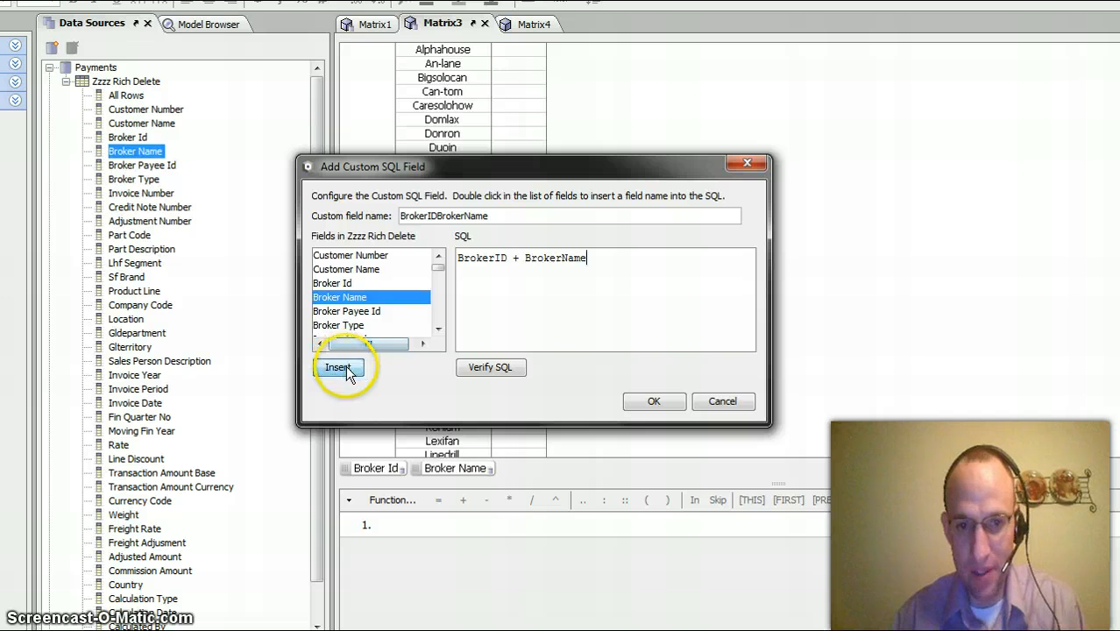
left_click(510, 367)
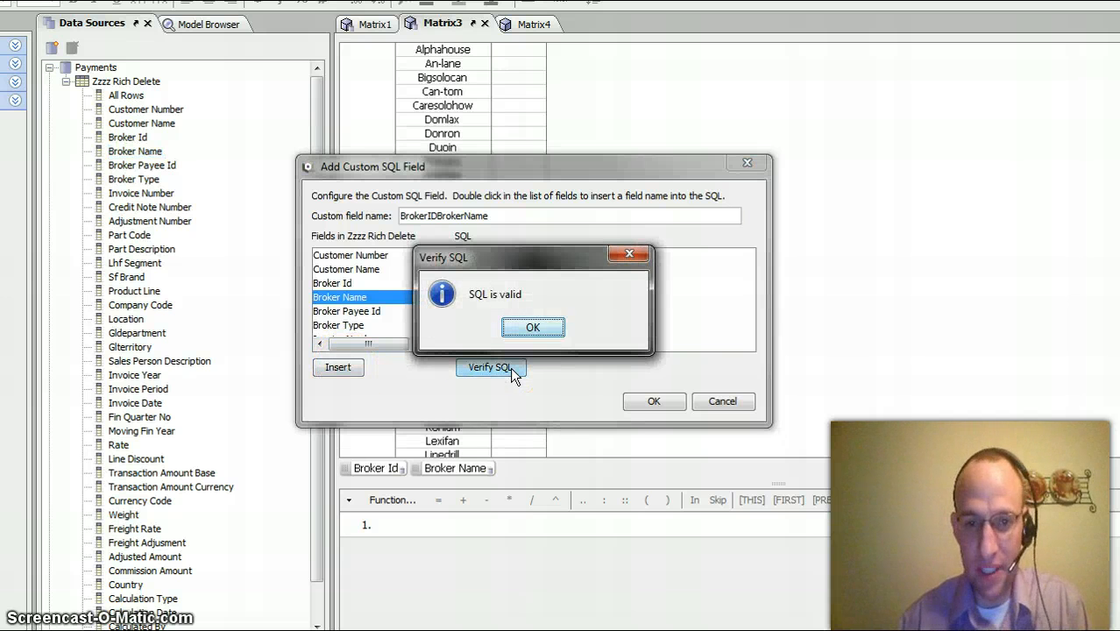
left_click(536, 327)
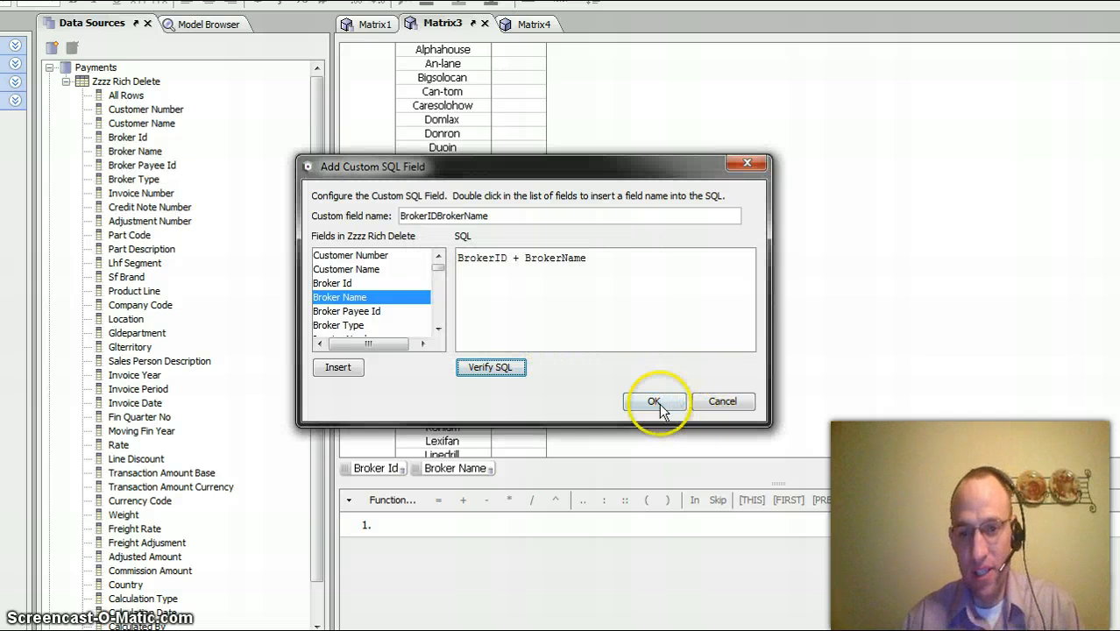
left_click(655, 402)
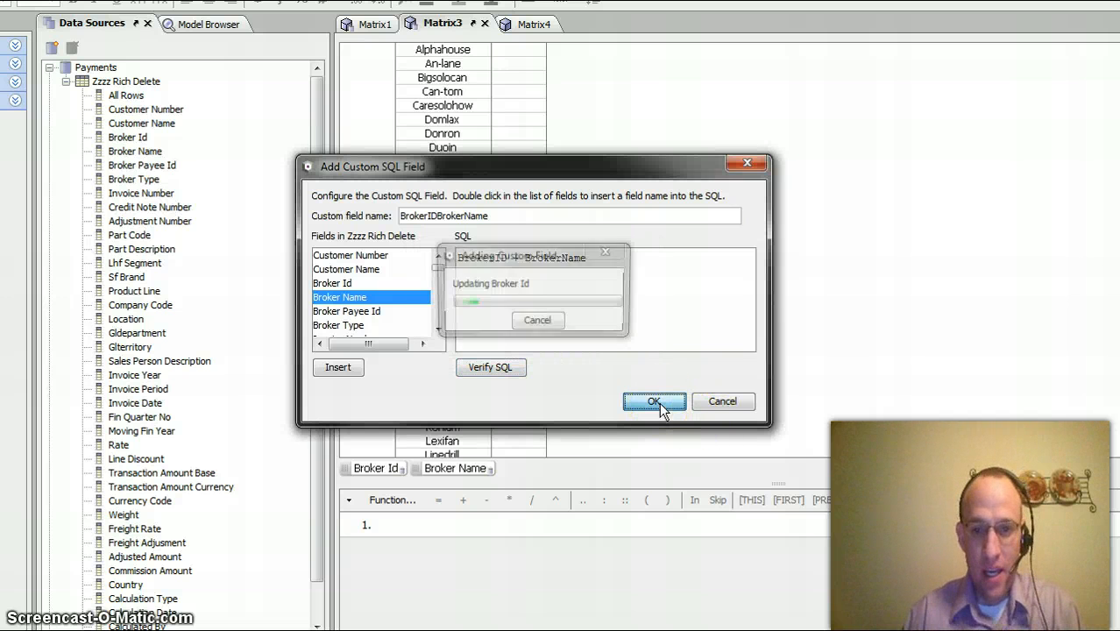
- Select the new Broker Idbroker Name field at the end of the Zzzz Rich Delete table and switch to Matrix4
left_click(383, 465)
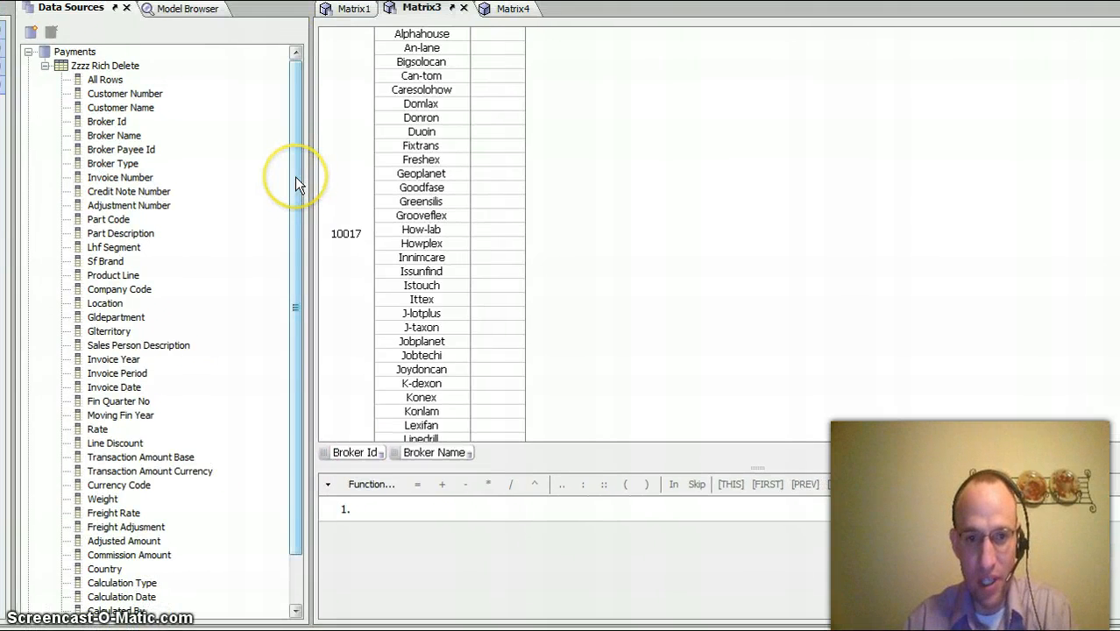
left_click_drag(296, 184, 298, 301)
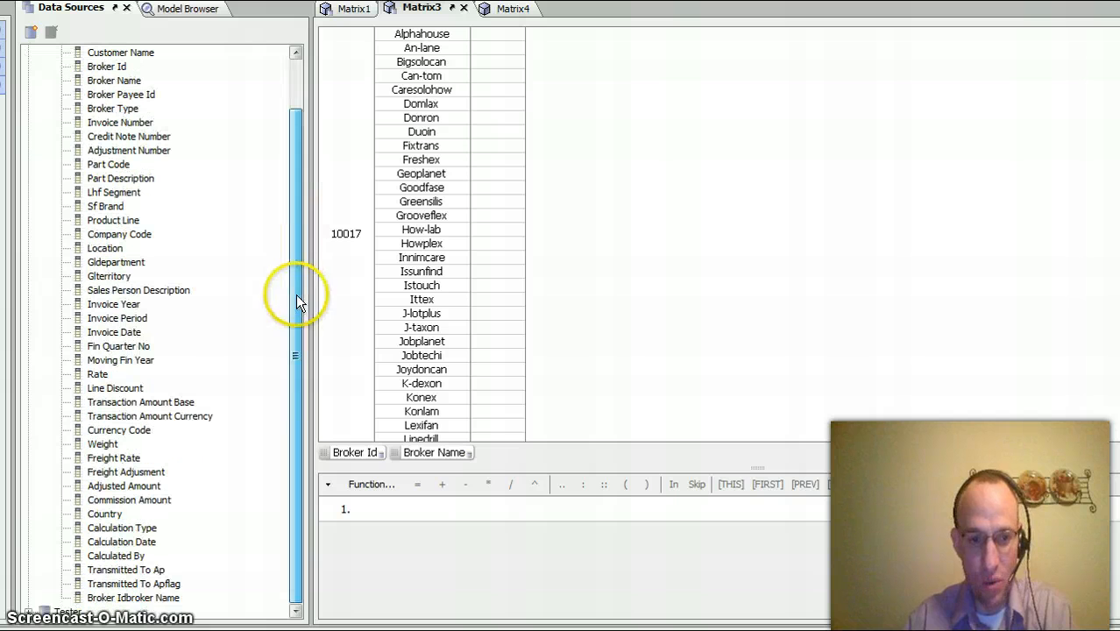
left_click(122, 600)
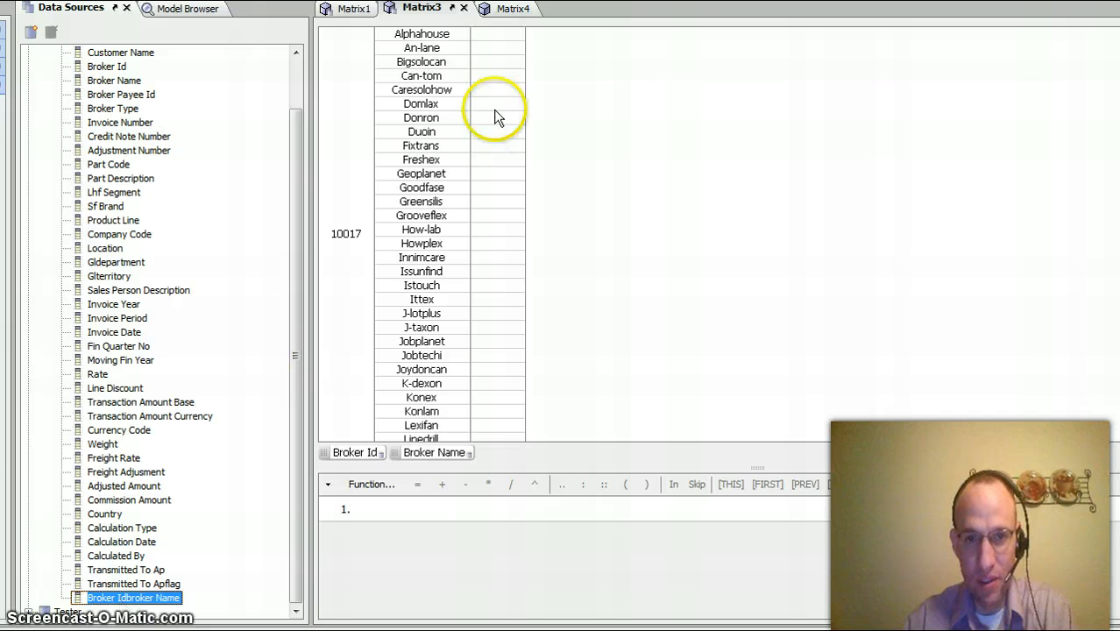
left_click(513, 9)
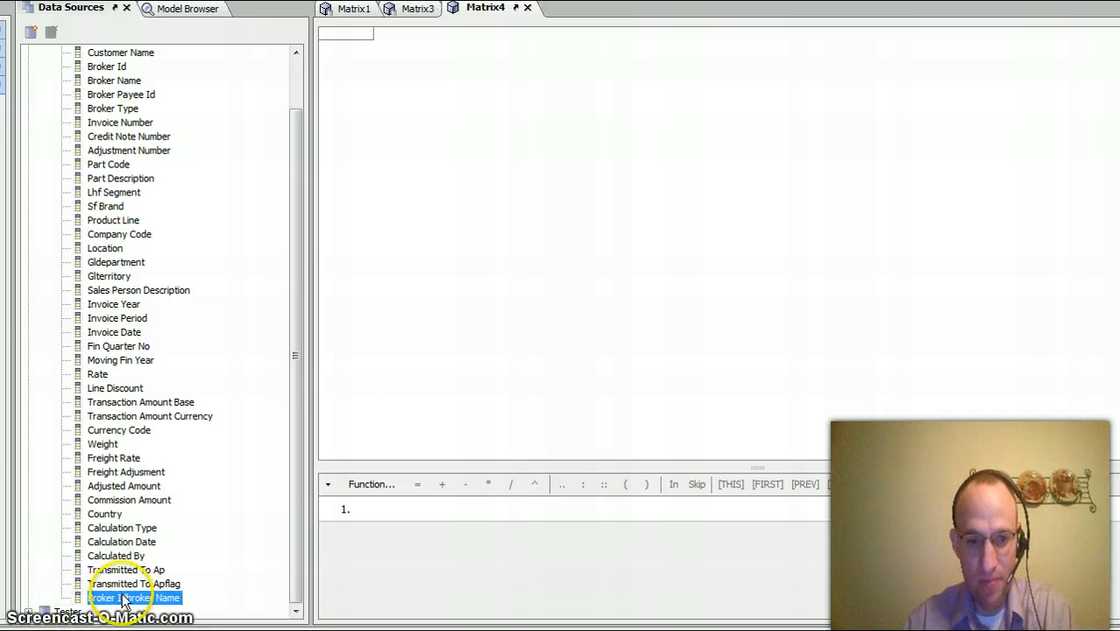
- Try to add Broker Idbroker Name as a row dimension in Matrix4 with ascending sort
left_click_drag(122, 597, 347, 447)
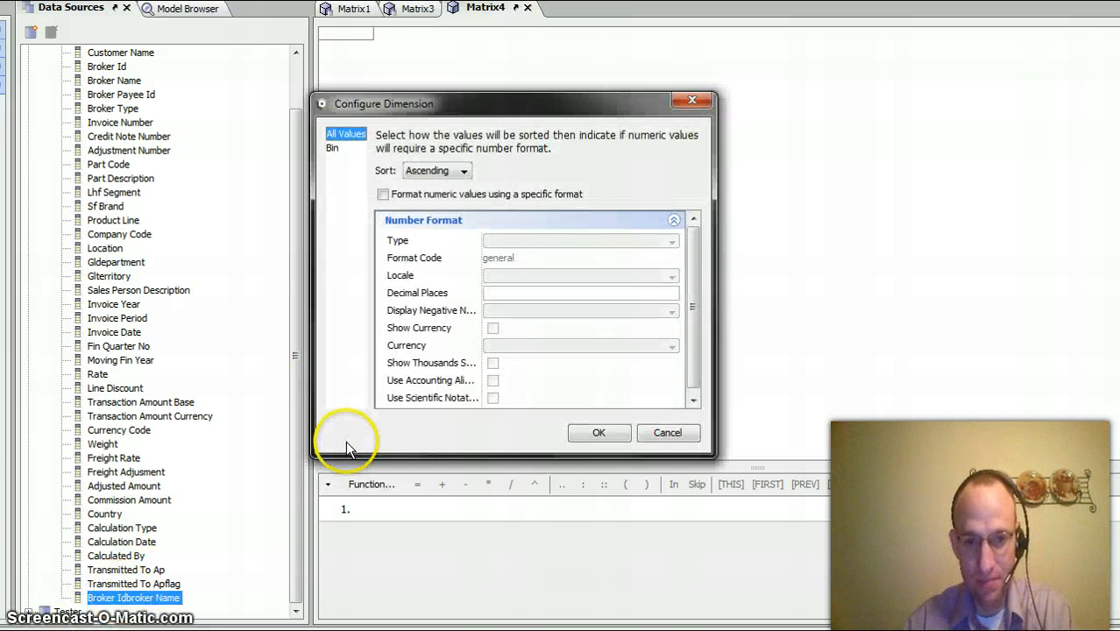
left_click(596, 434)
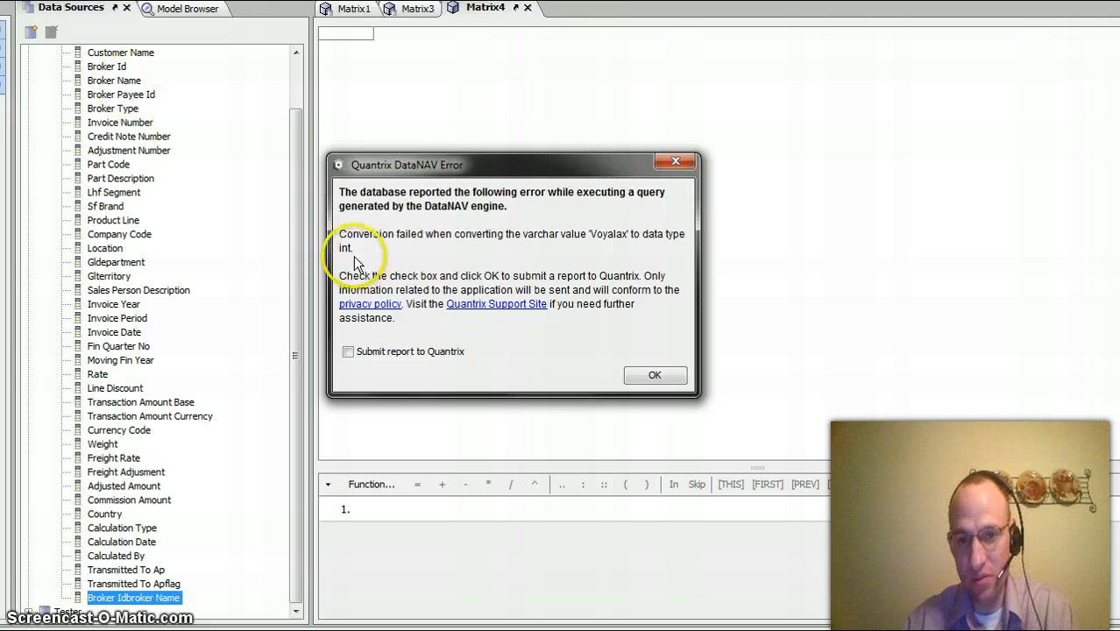
left_click(656, 377)
- Open the Broker Idbroker Name custom field for editing and verify its SQL again
left_click(156, 600)
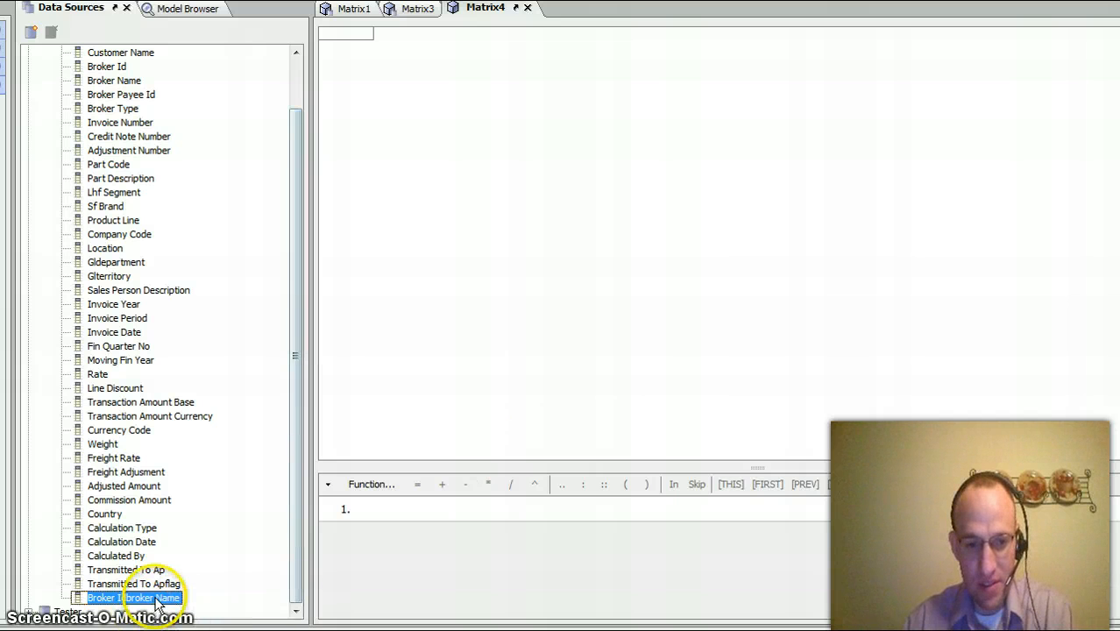
right_click(158, 601)
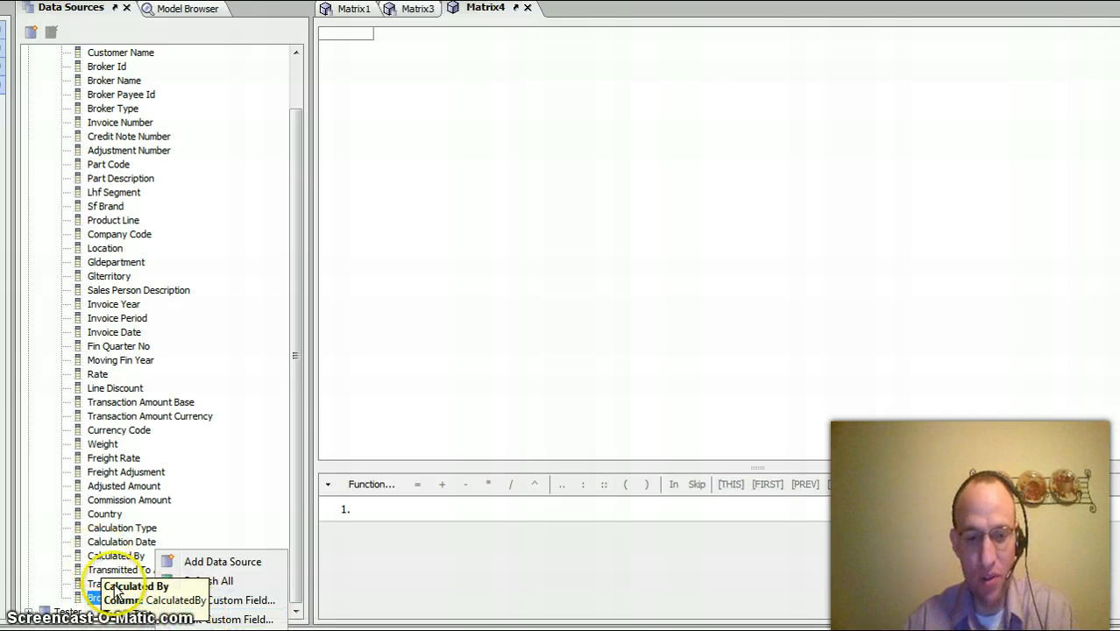
left_click(244, 620)
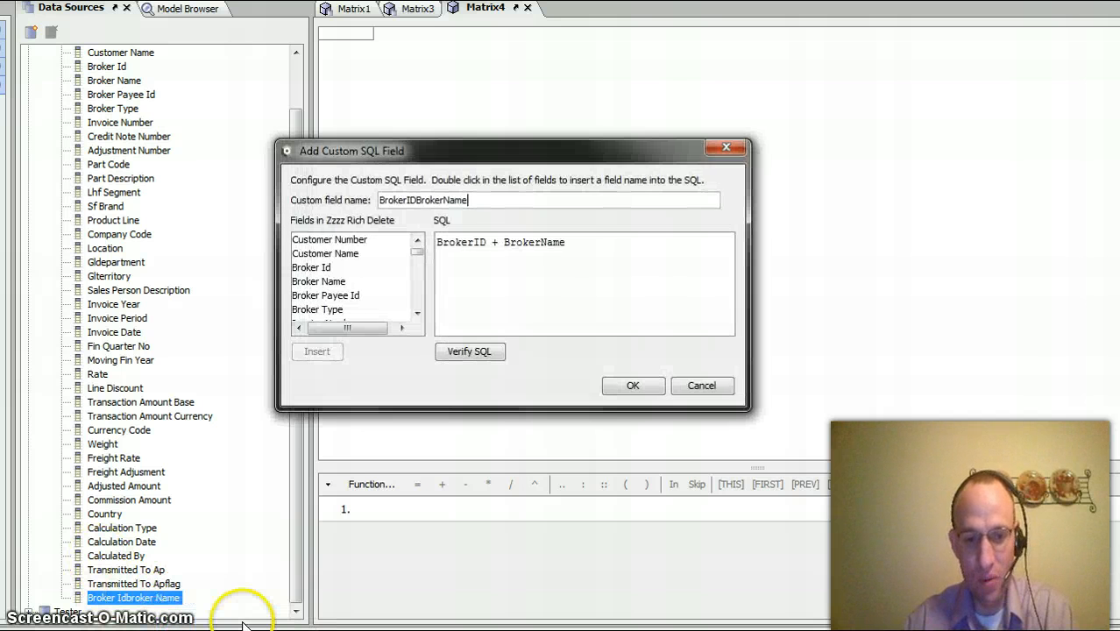
left_click(468, 358)
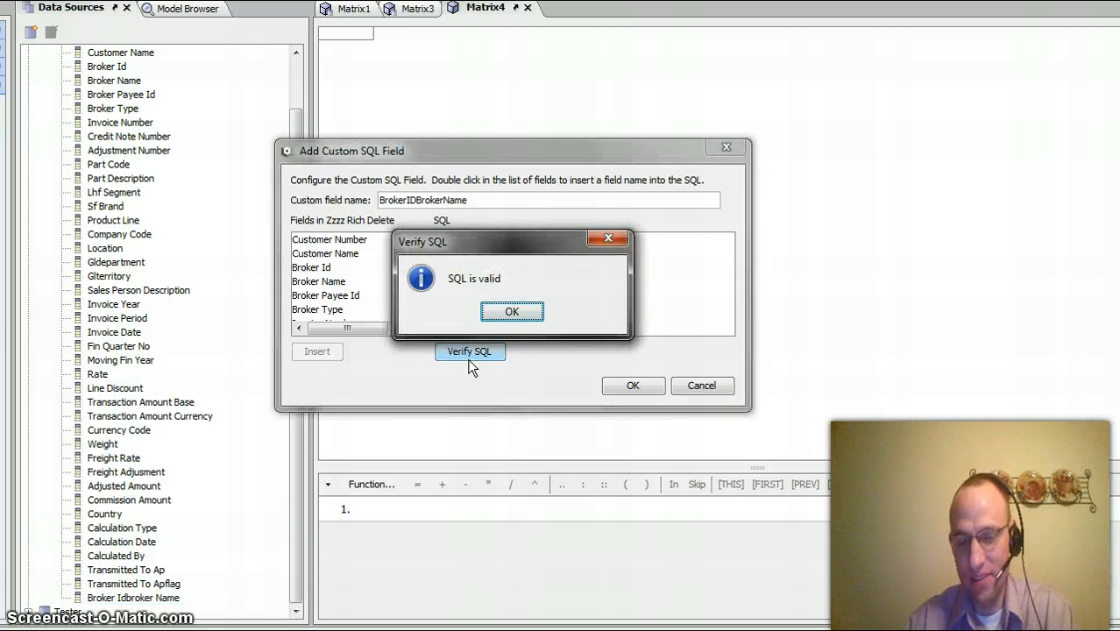
left_click(512, 312)
- Wrap BrokerID in the custom field's SQL with a cast to varchar(100), written as cast(BrokerID varchar(100))
left_click(441, 248)
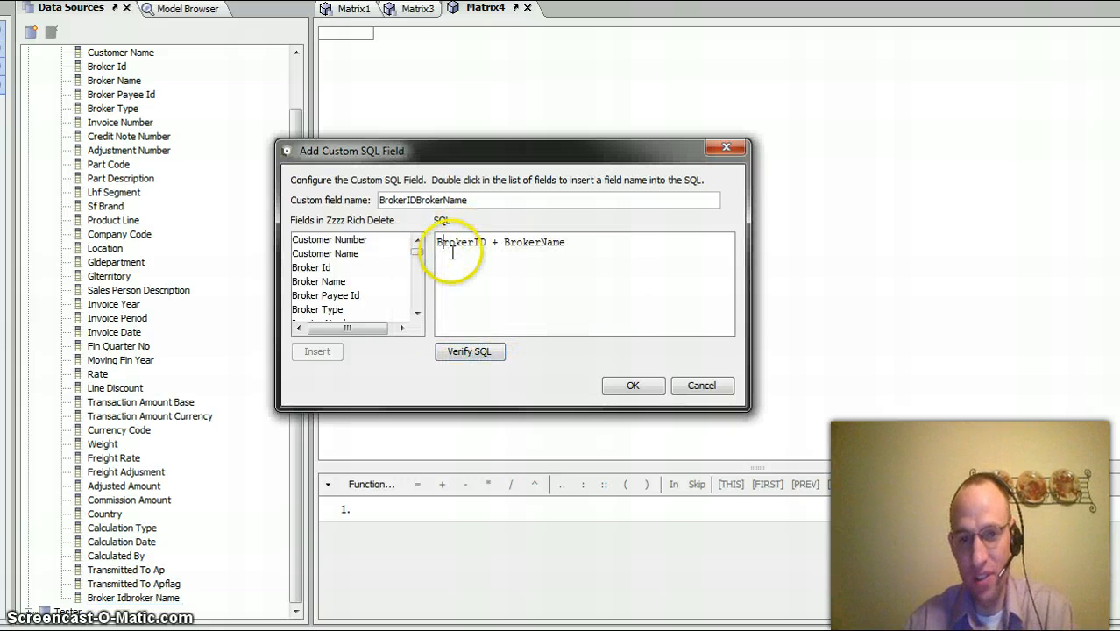
type("cast(")
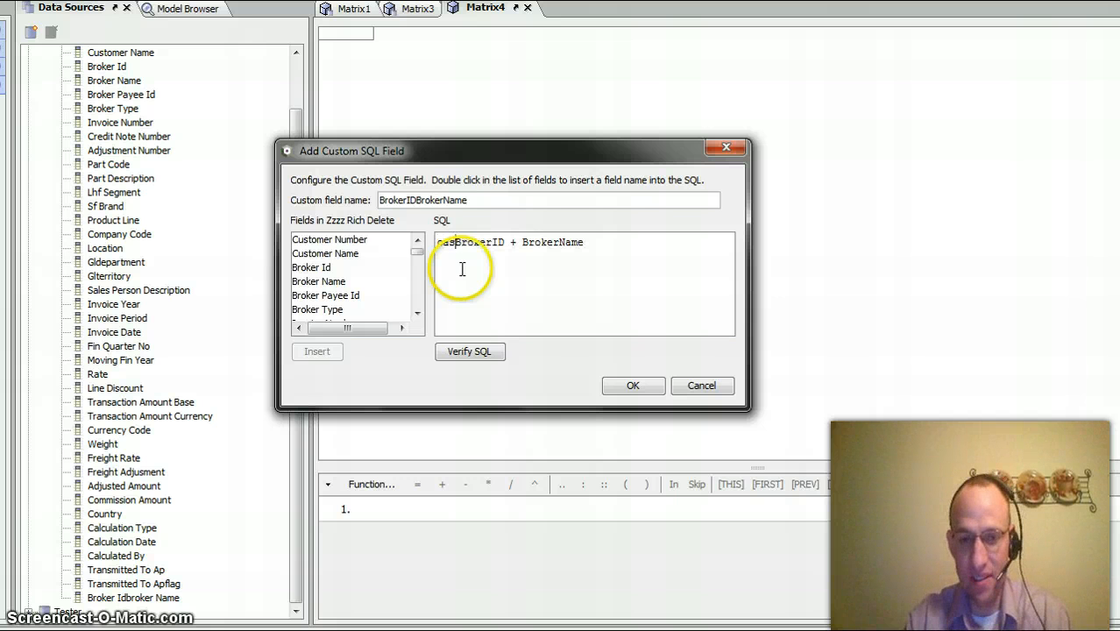
key("ctrl+Right")
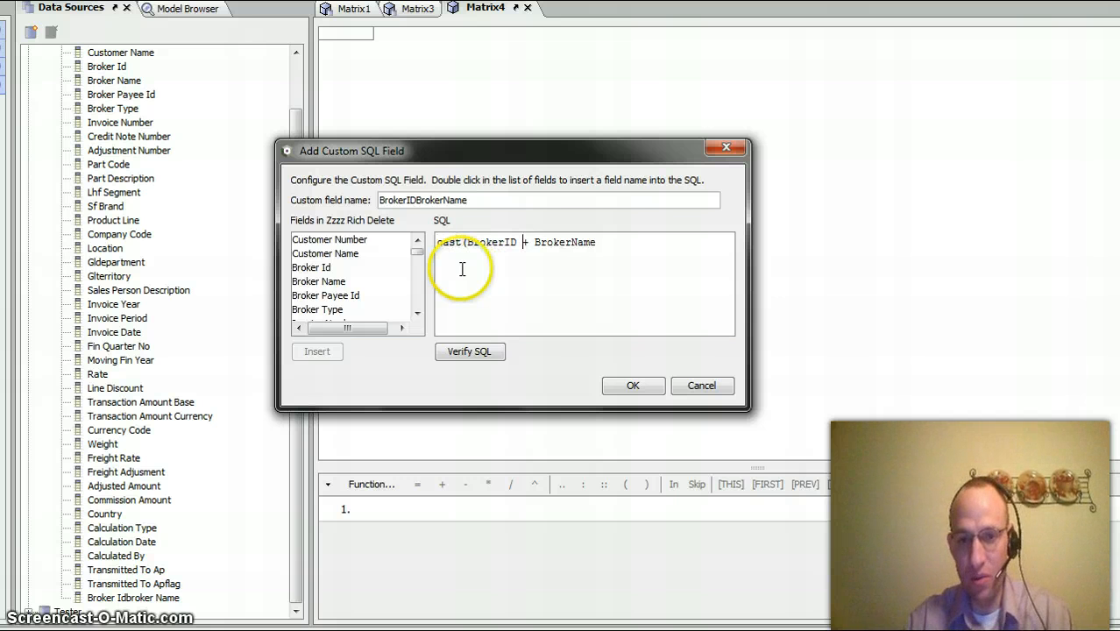
type("varchar")
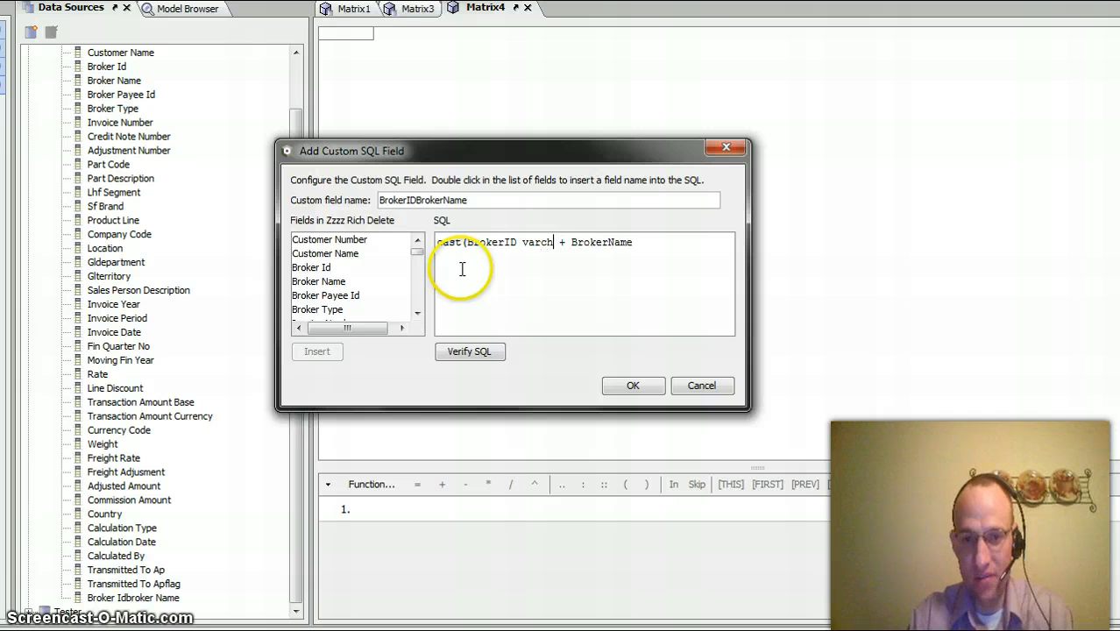
type("(100")
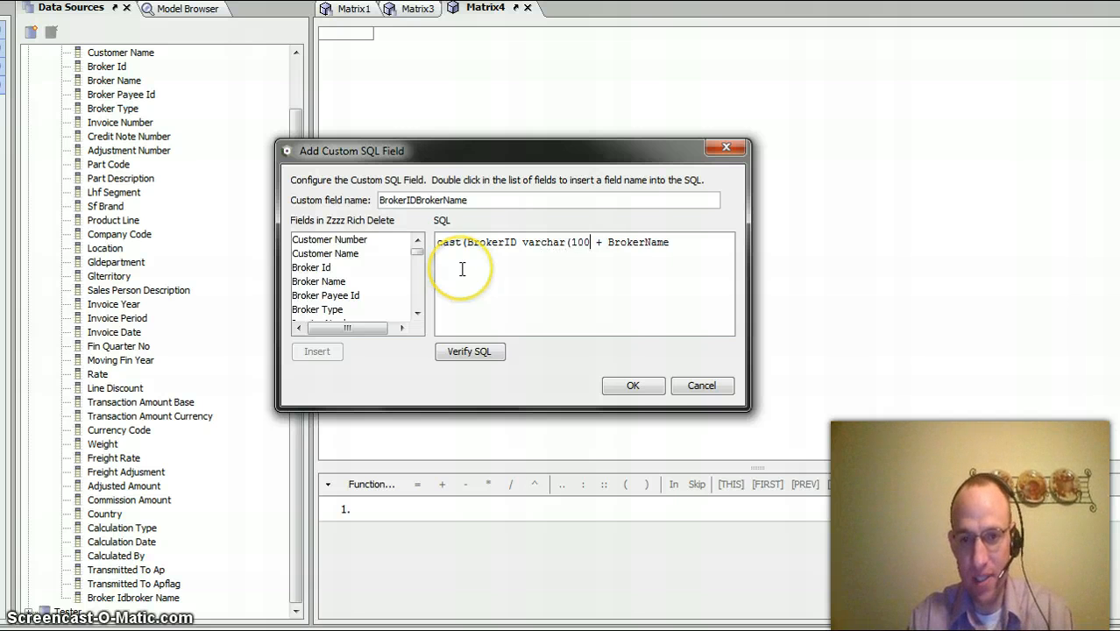
type(")")
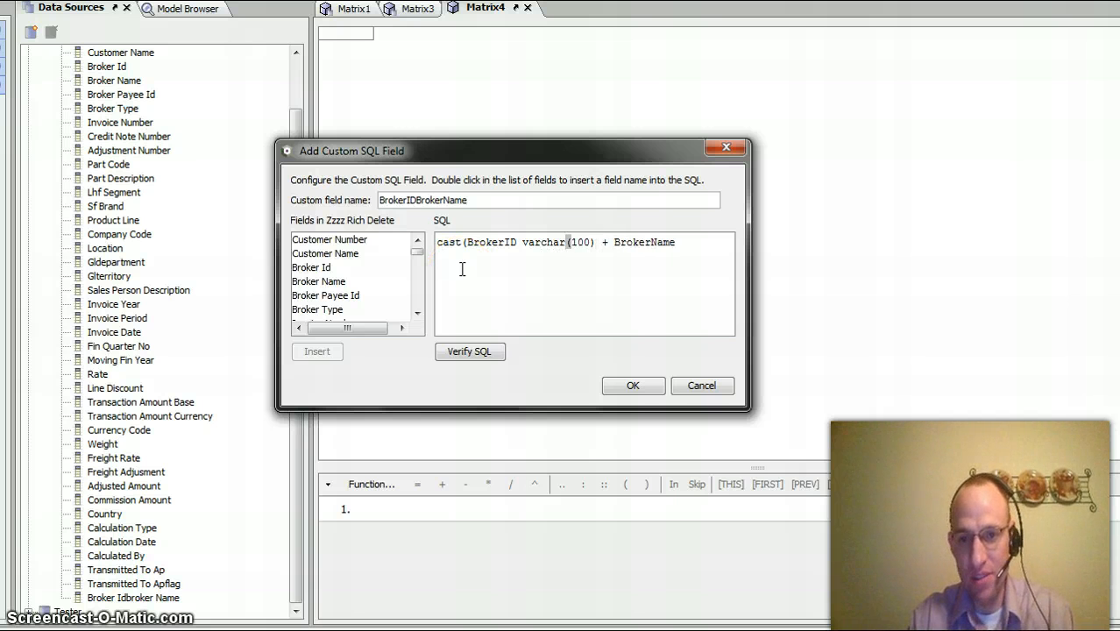
type(") + ")
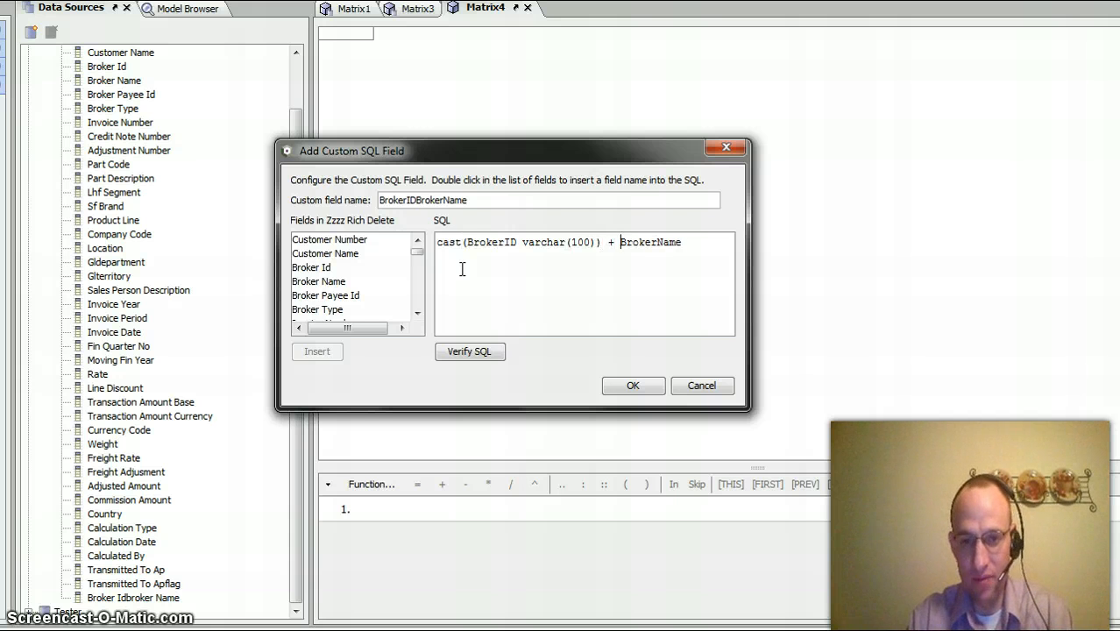
type("'")
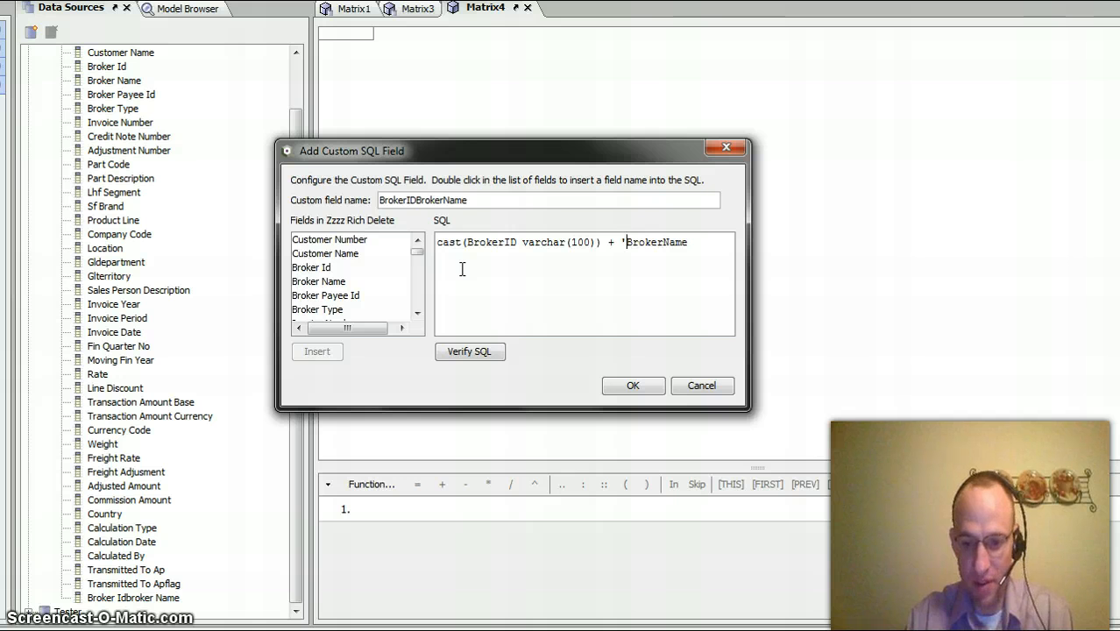
type("_")
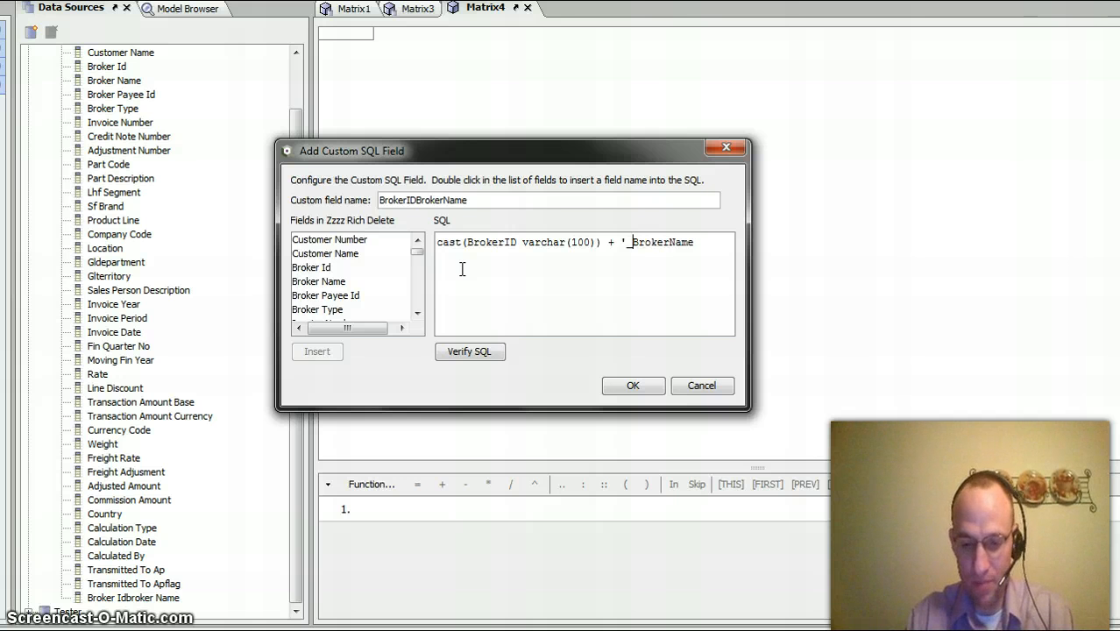
type("' ")
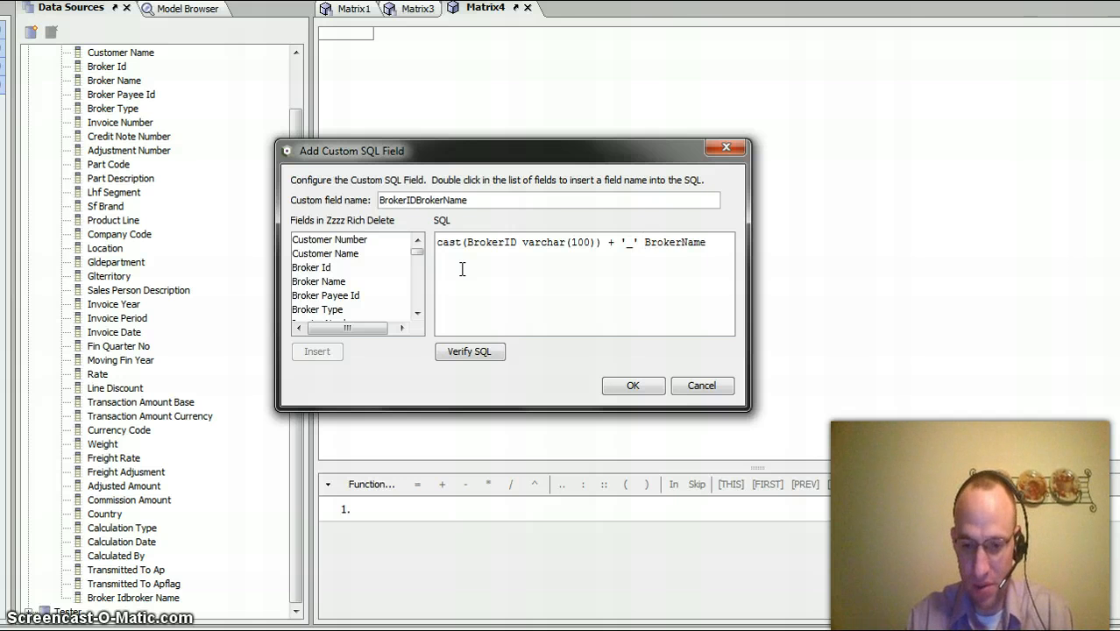
type("+ ")
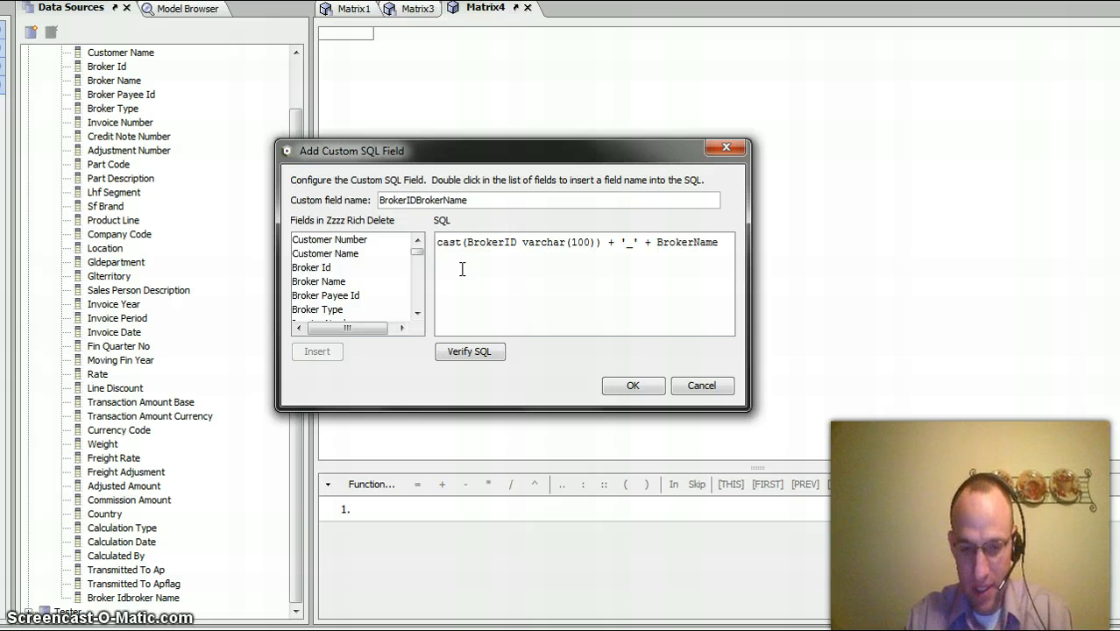
type("cast(")
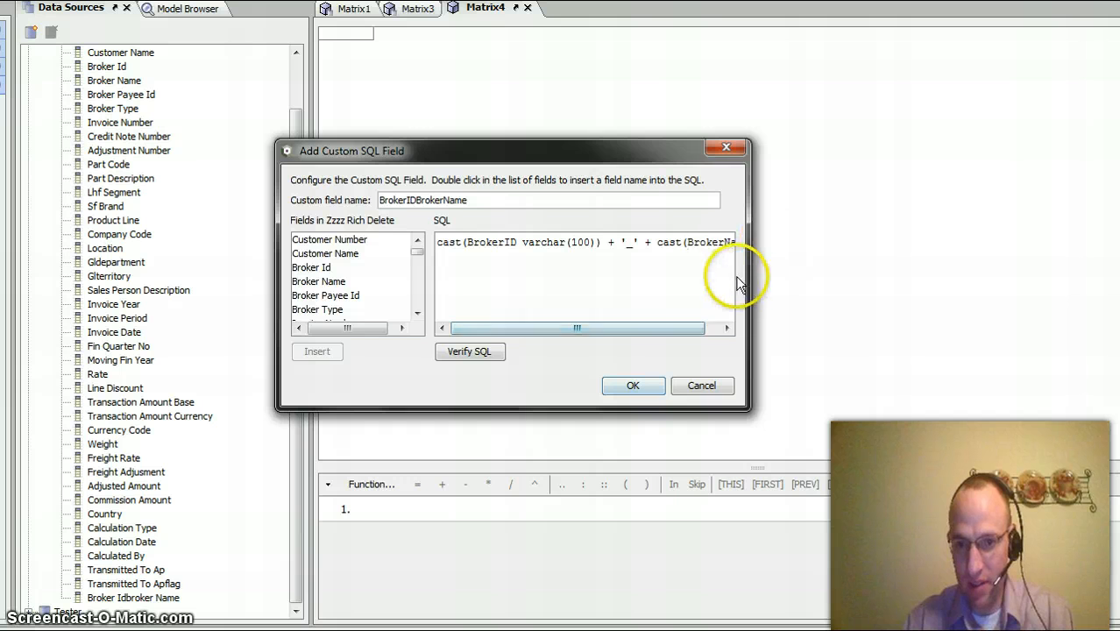
- Widen the custom field dialog and wrap BrokerName as cast(BrokerName as varchar(100))
left_click_drag(748, 282, 971, 250)
left_click(788, 239)
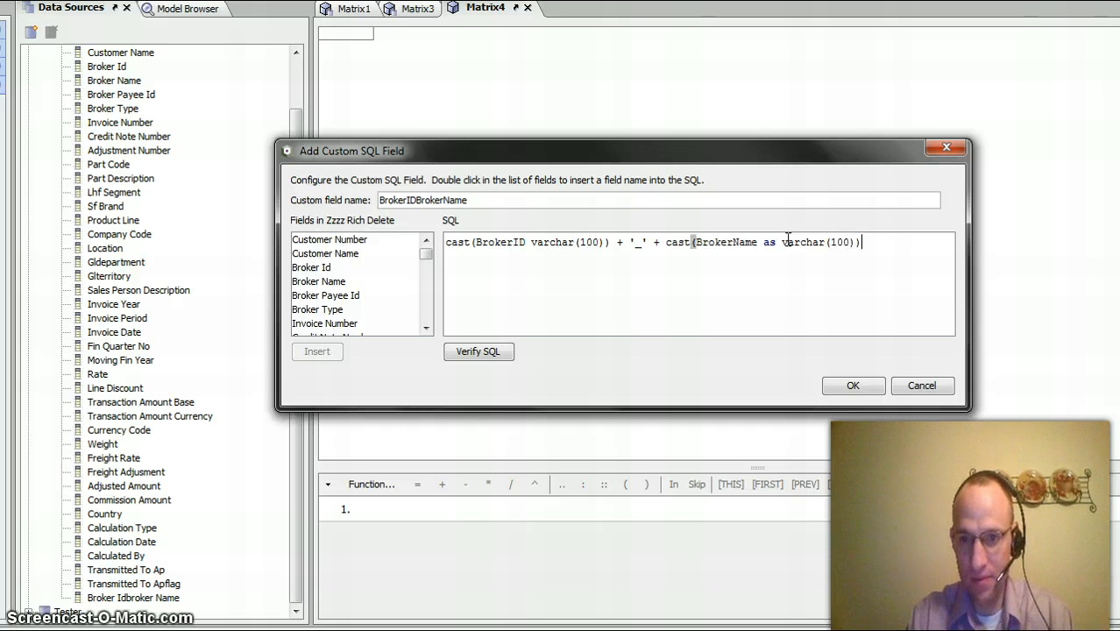
- Add the missing "as" before varchar(100) in the BrokerID cast, verify the SQL, and save the custom field
left_click(525, 240)
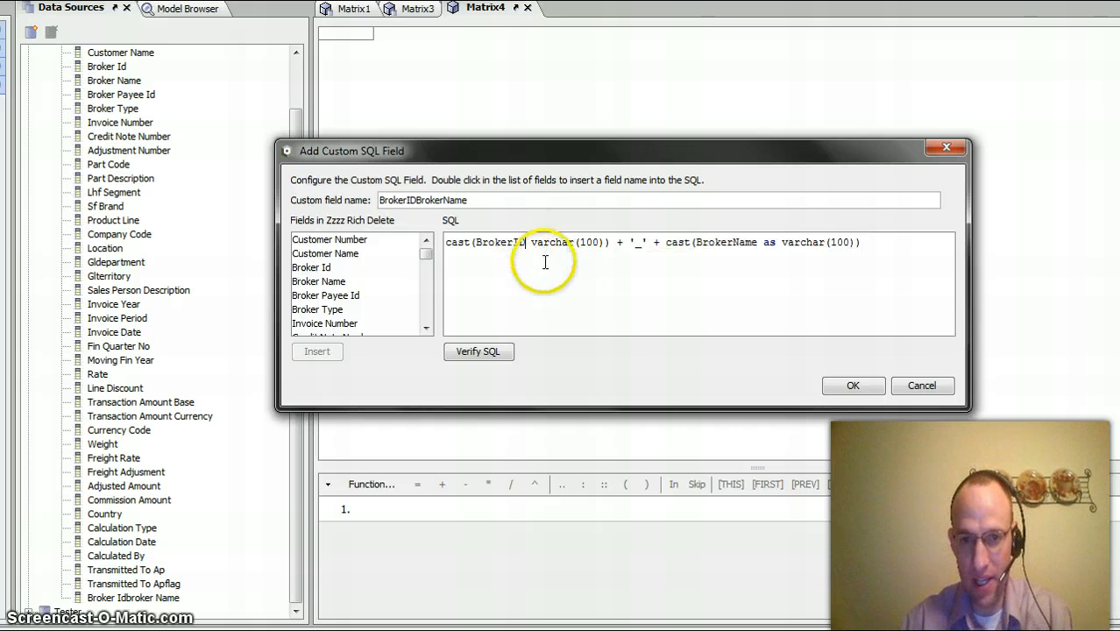
type("as")
left_click(489, 352)
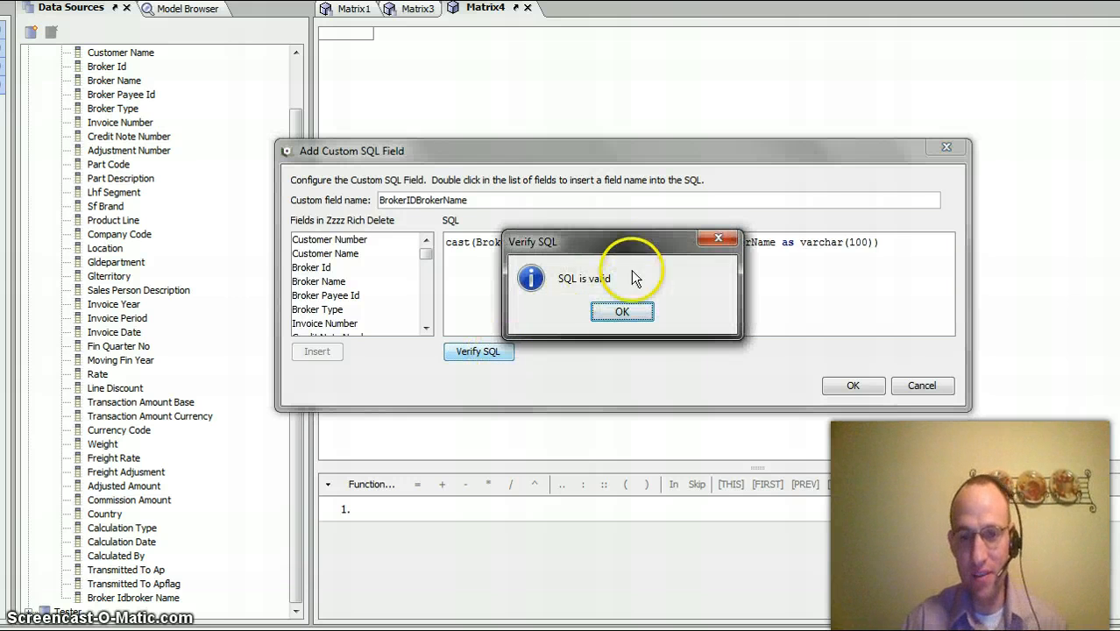
left_click(617, 314)
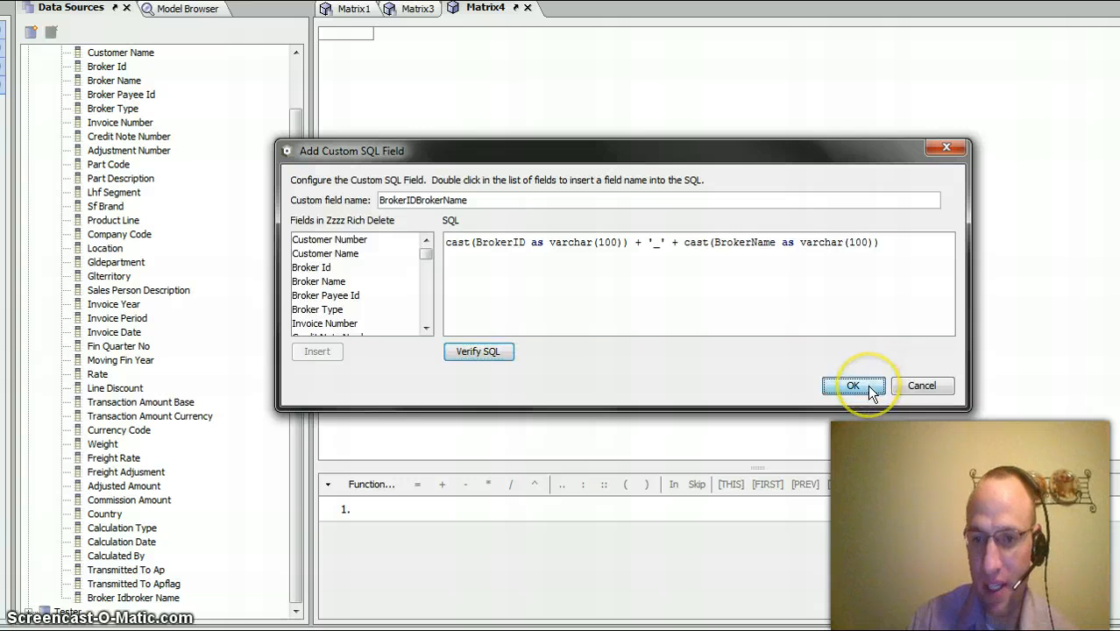
left_click(853, 387)
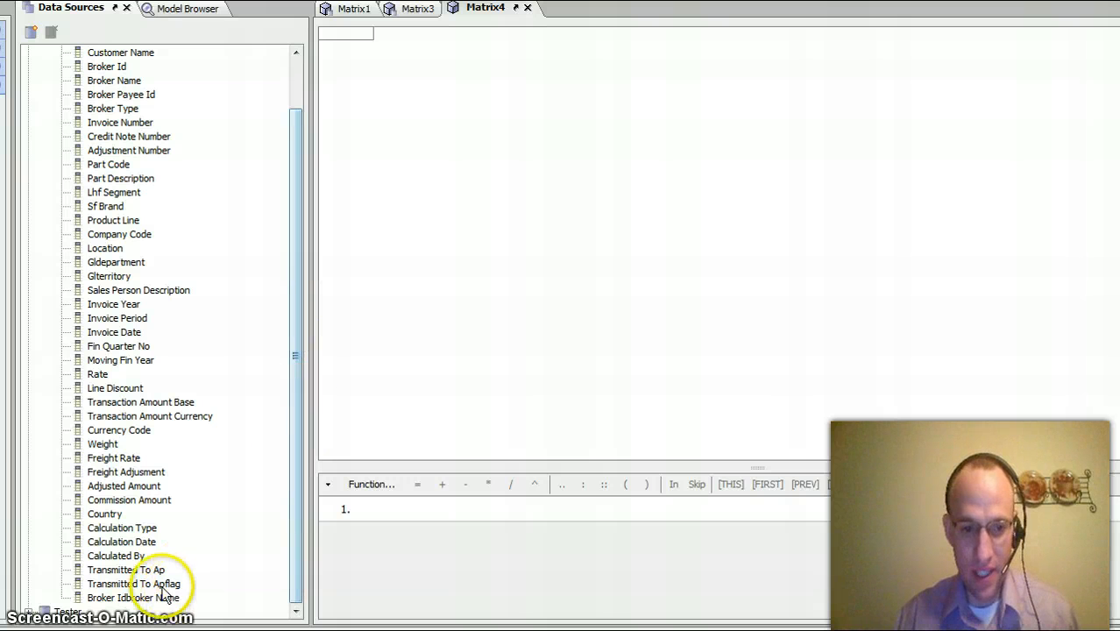
- Add Broker Idbroker Name as a row dimension in Matrix4 and widen its column to fit the full item names
left_click_drag(171, 598, 368, 451)
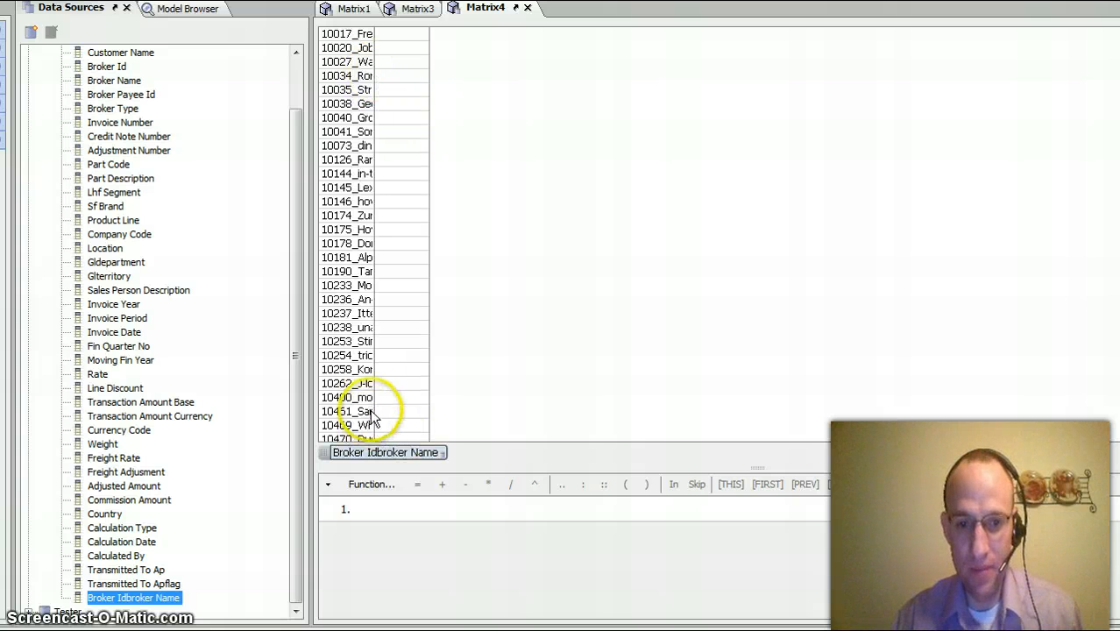
left_click_drag(428, 405, 478, 388)
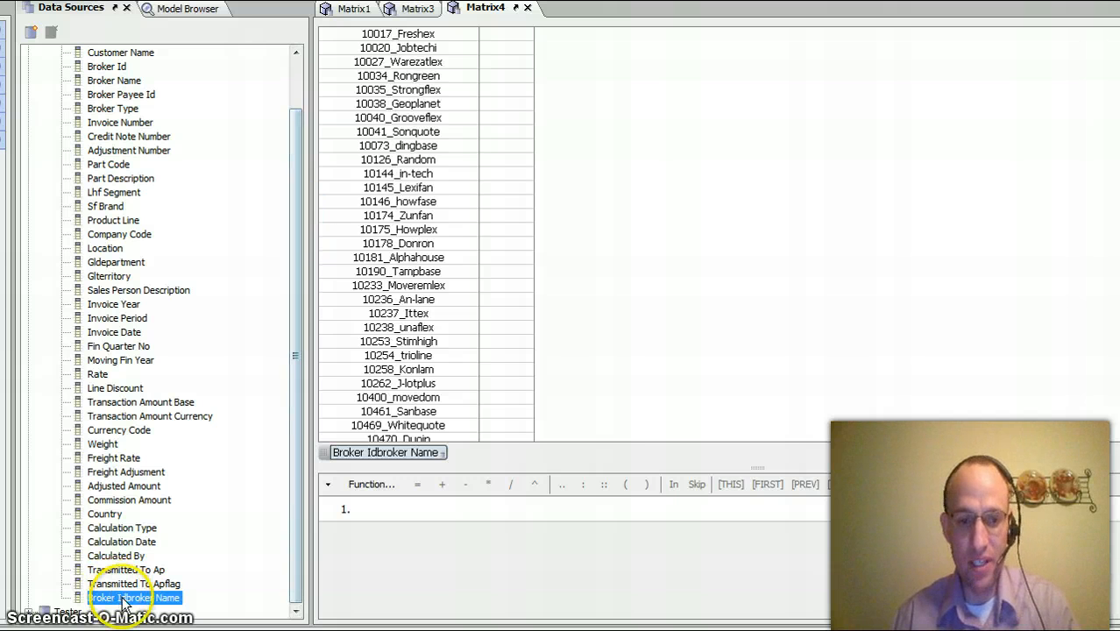
- Switch to the QuantrixAuthorityOfficial1.pptx presentation in PowerPoint and go to the contact slide
key("alt+Tab")
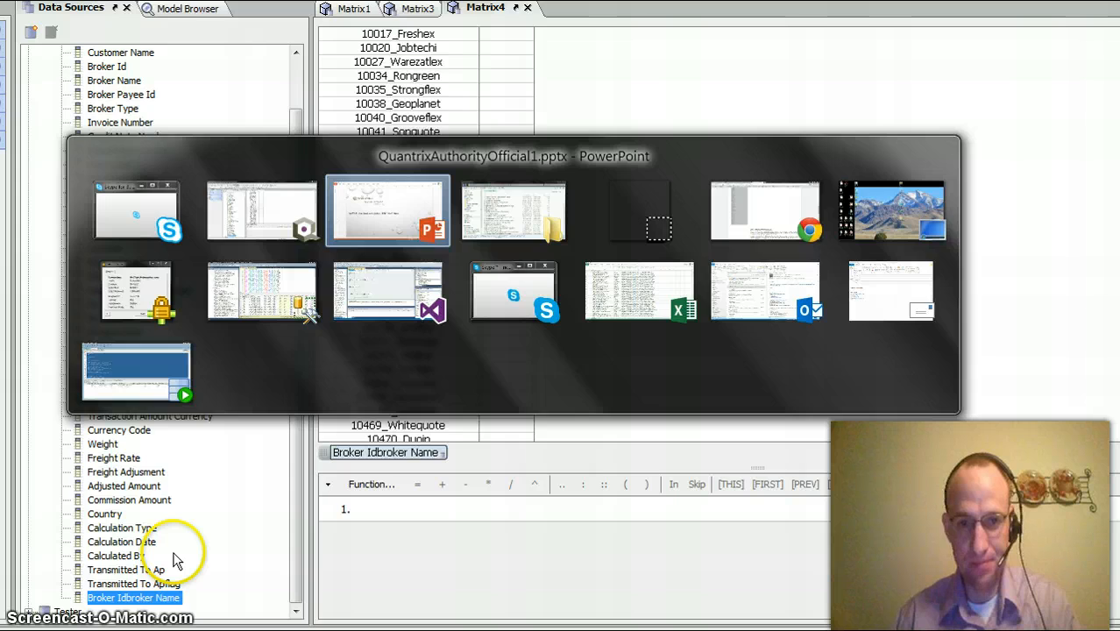
scroll(396, 471, "down", 1)
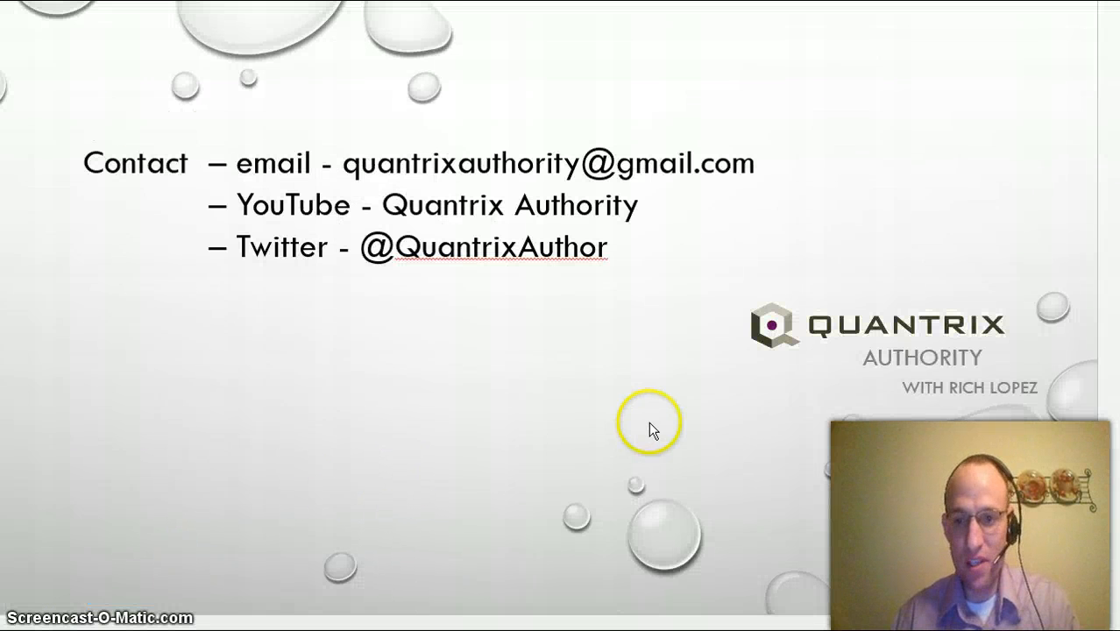